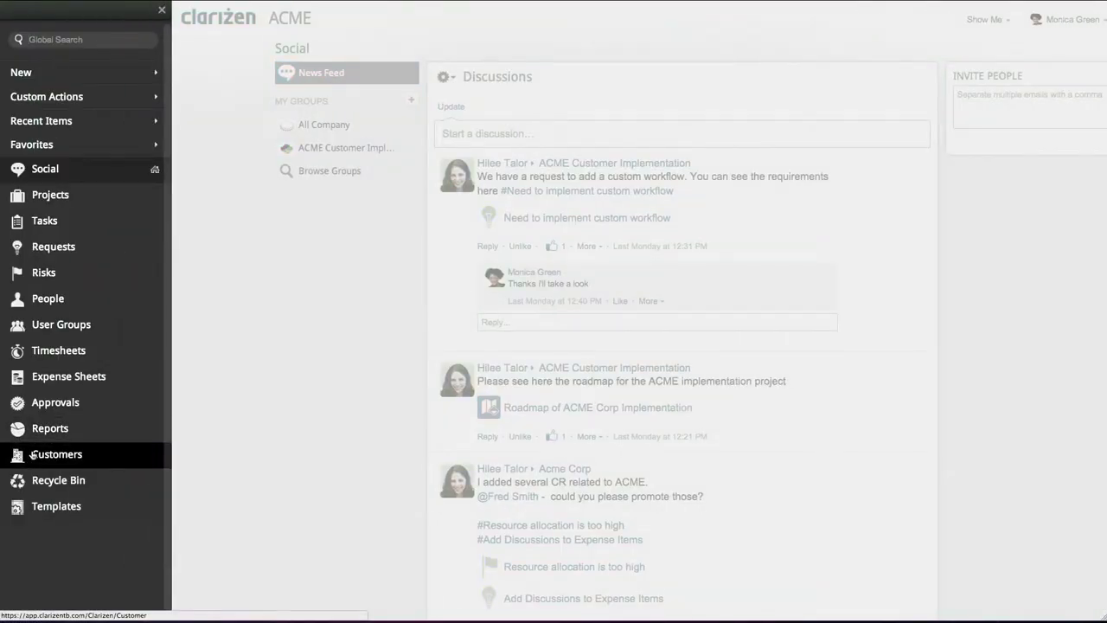
- Open the Customers list and select the Acme Corp customer
click(32, 454)
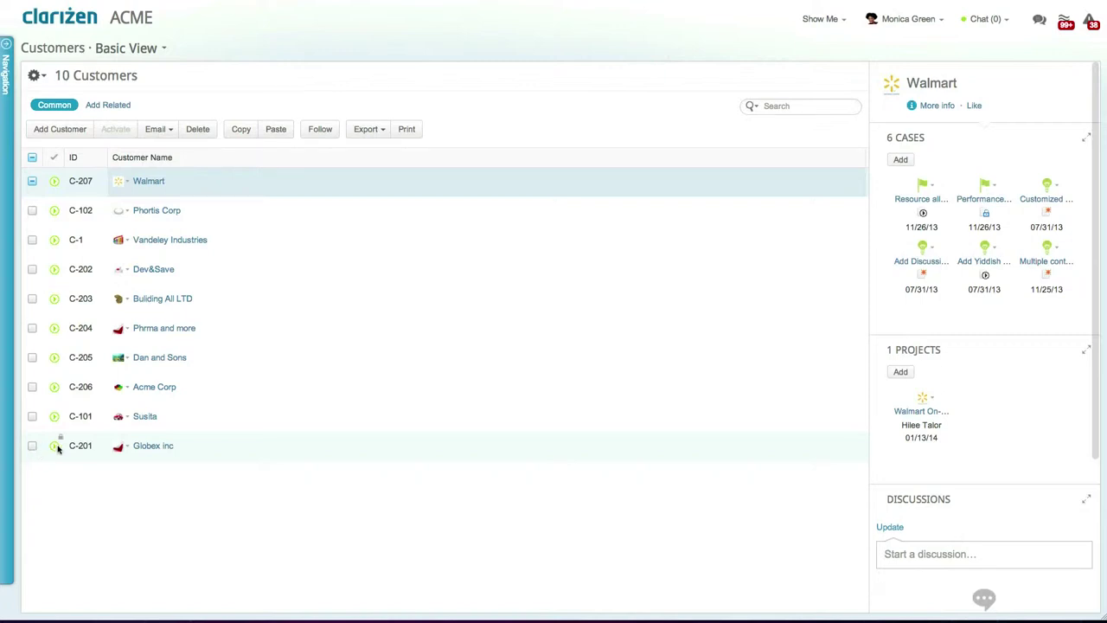
click(250, 393)
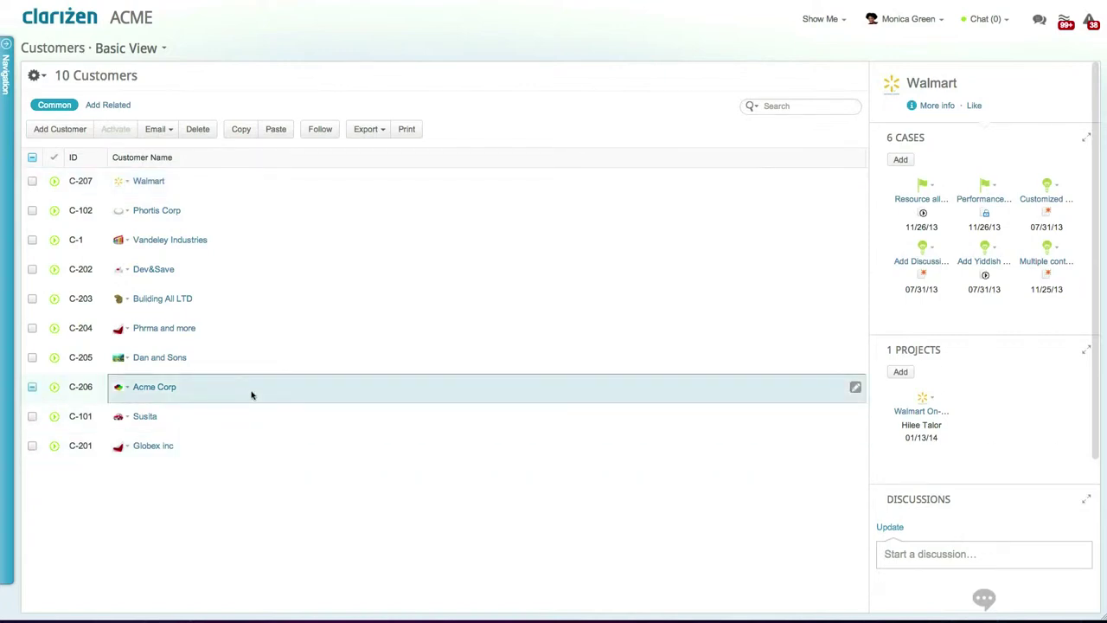
- Delete the Acme Corp customer, accepting that it becomes inactive, and activate it again
click(203, 136)
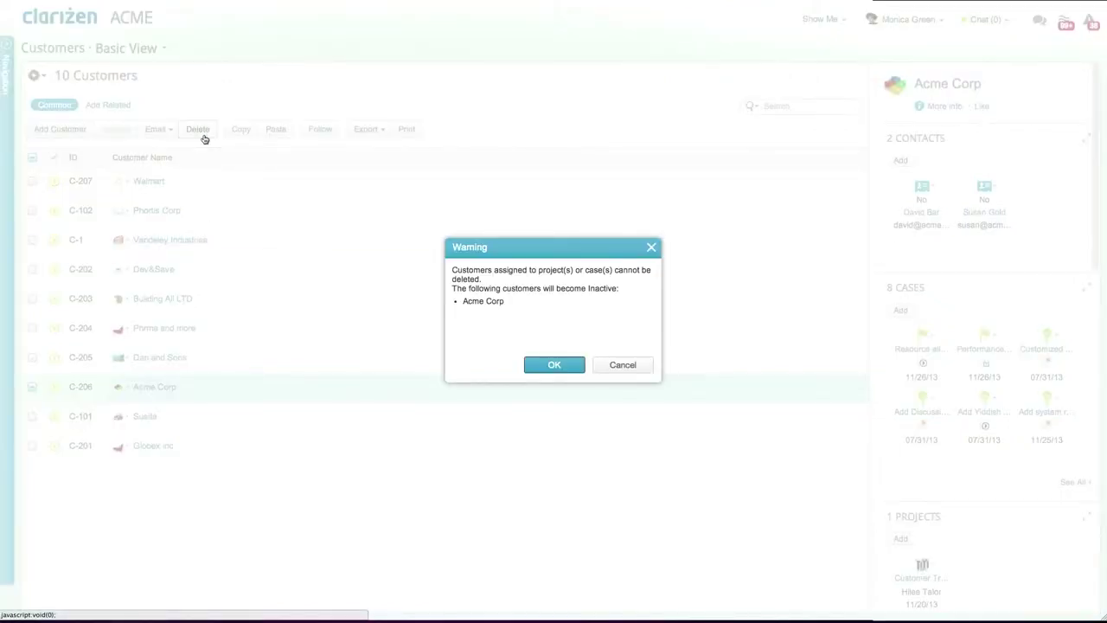
click(532, 363)
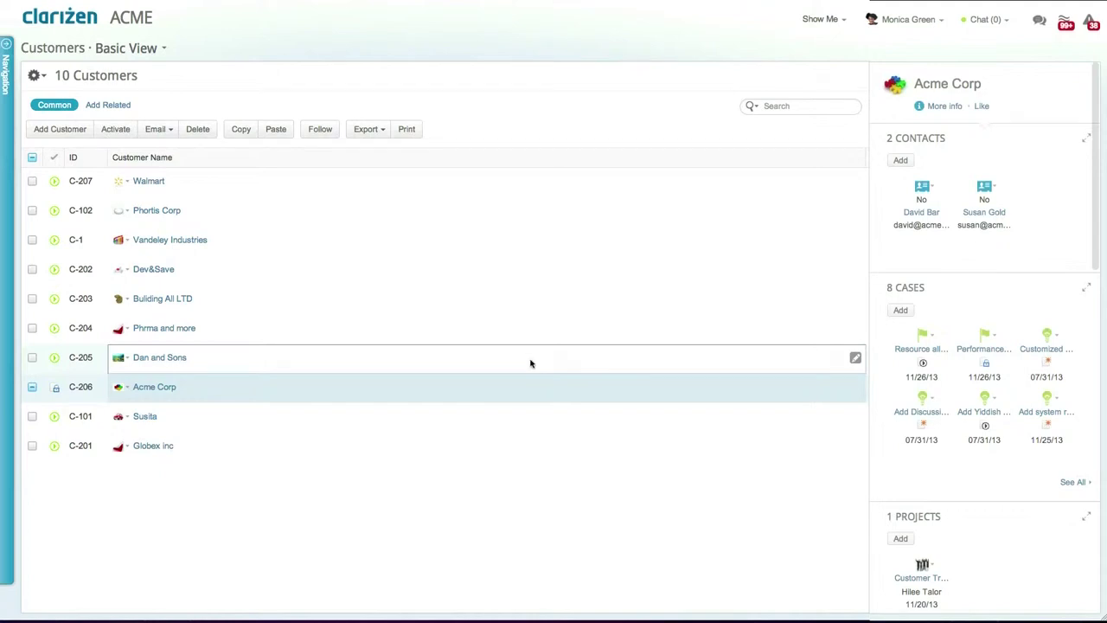
click(127, 135)
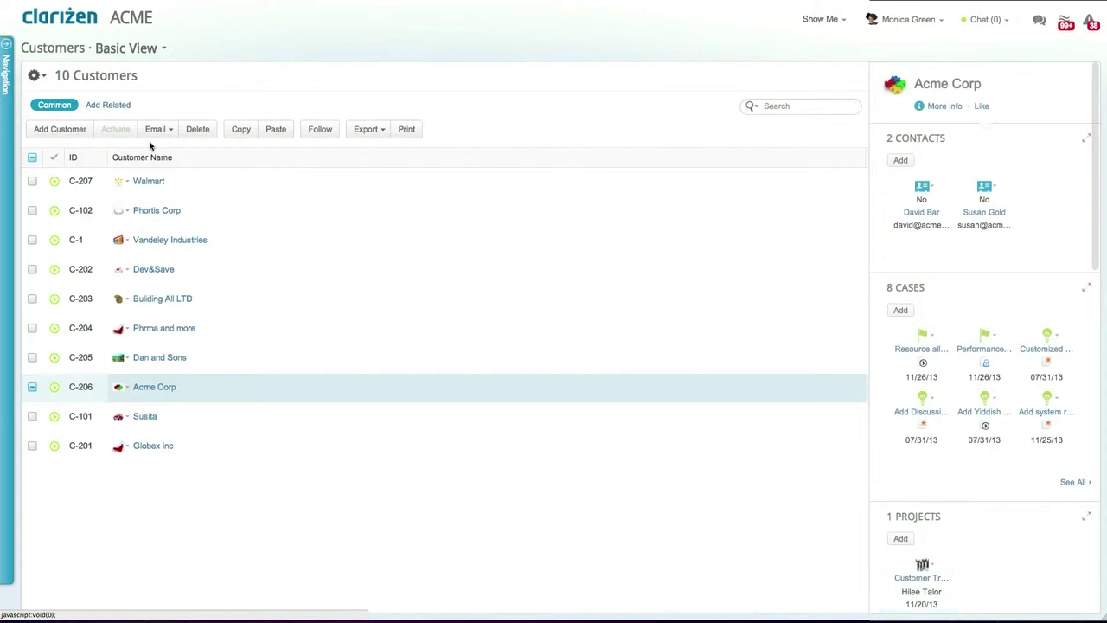
- Search the available projects for "acme" and link the active ACME Corp implementation project to the Acme Corp customer
click(900, 539)
text(acme)
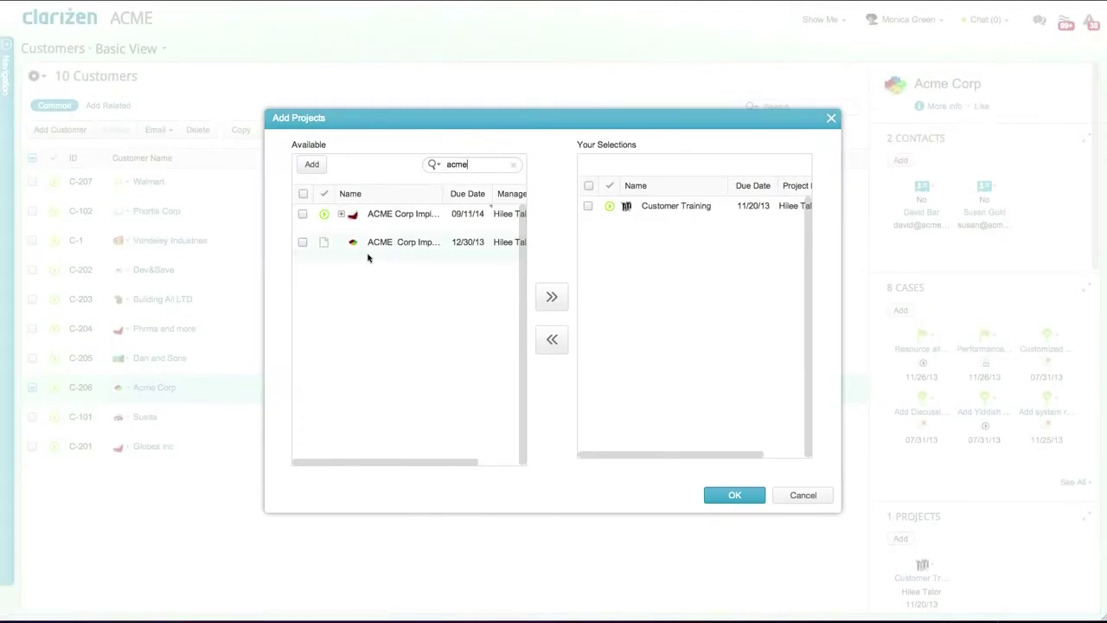
click(303, 214)
click(551, 296)
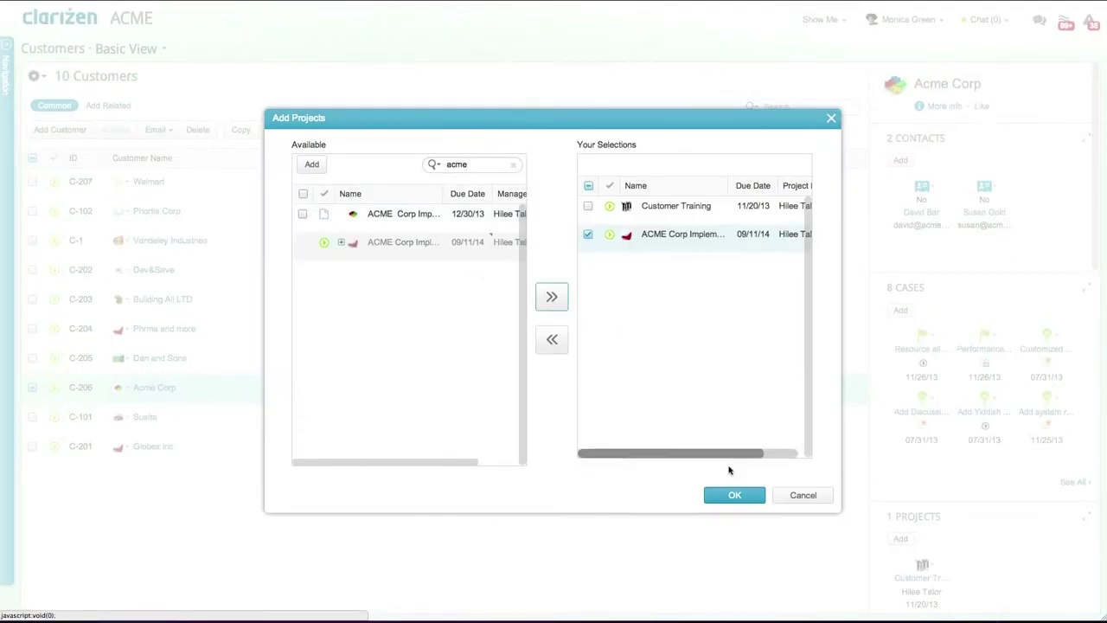
click(733, 494)
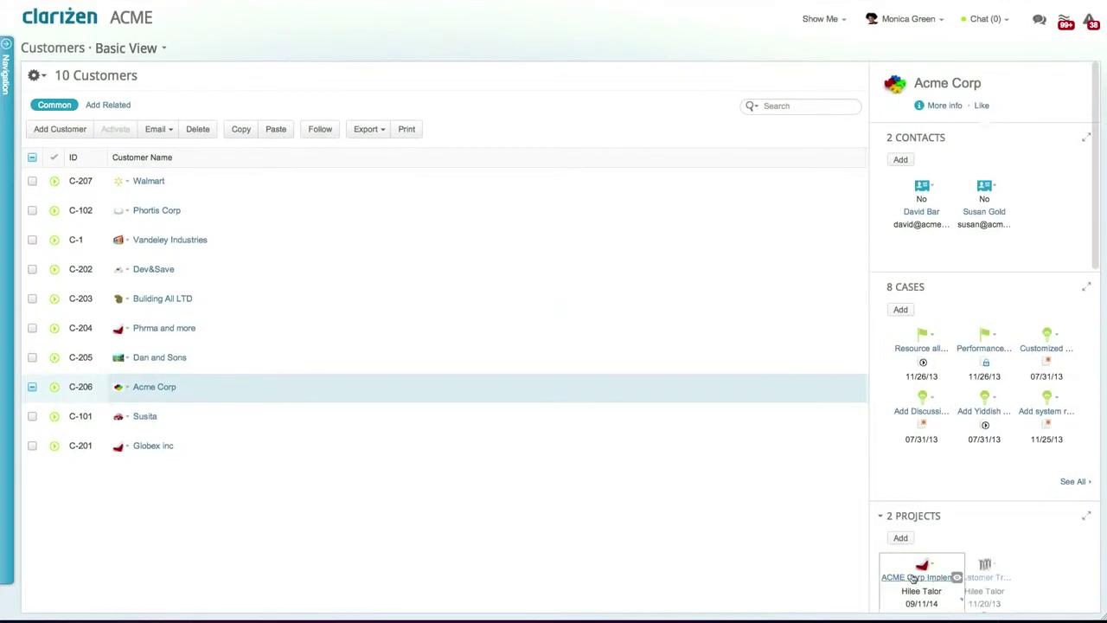
- Open the linked ACME Corp Implementation project and go from its related customers to the Acme Corp details
click(917, 577)
scroll(1081, 311, down, 10)
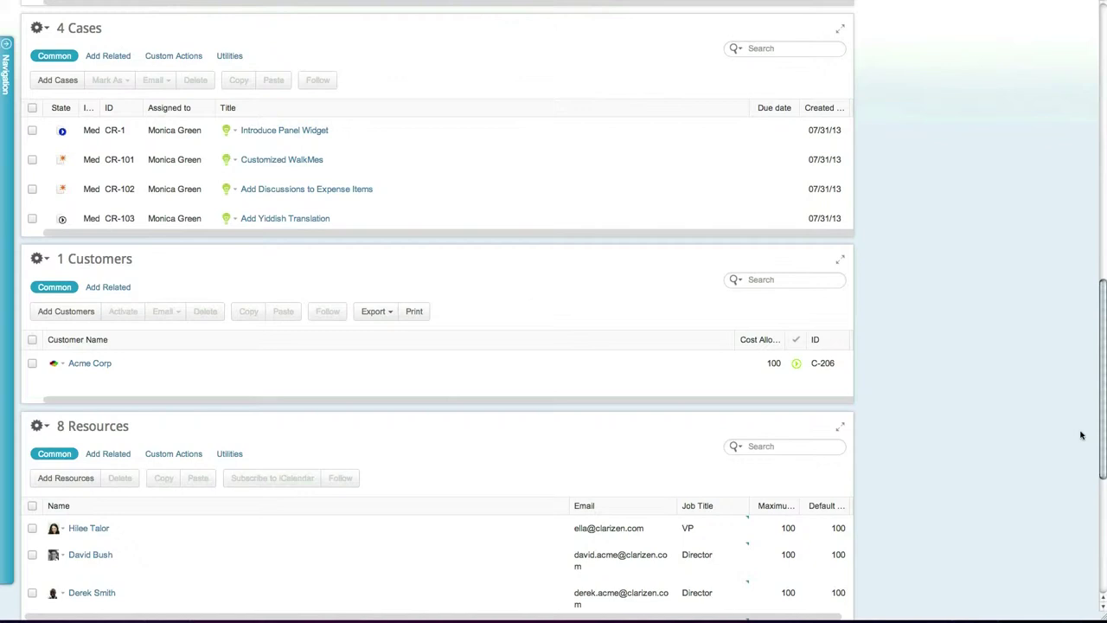
click(90, 363)
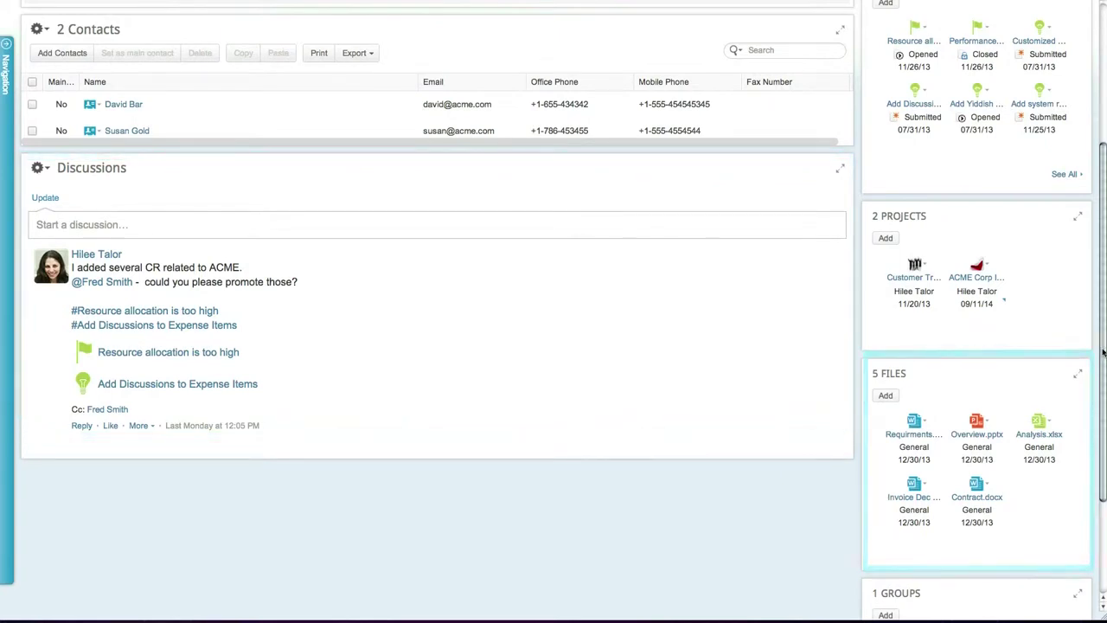
- Open the form for adding a related contact to Acme Corp and cancel it without entering anything
scroll(1040, 520, down, 4)
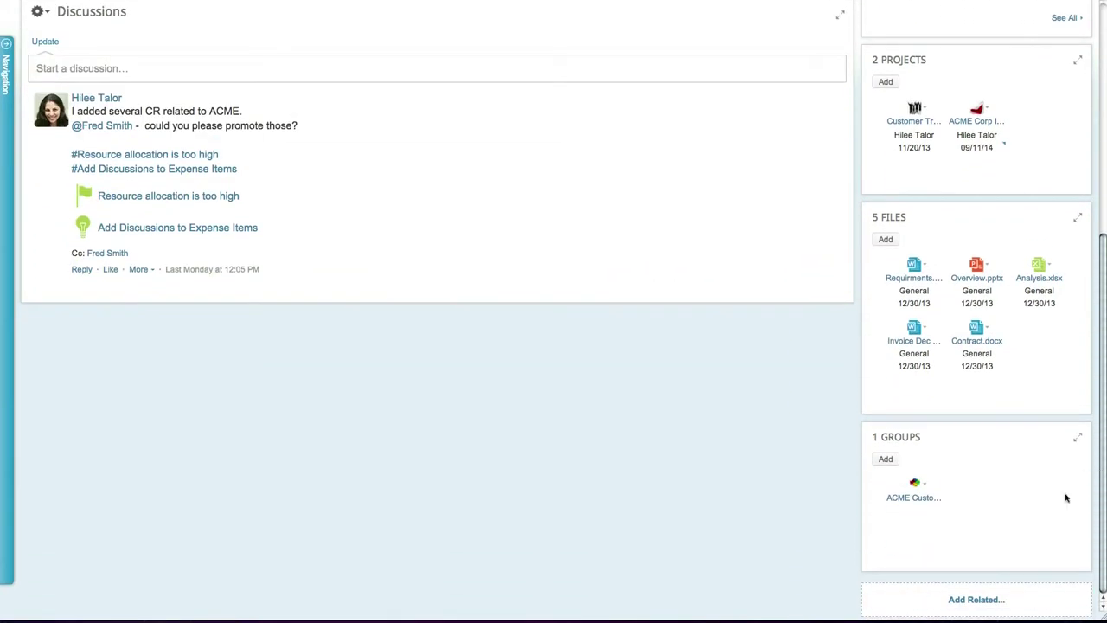
click(958, 599)
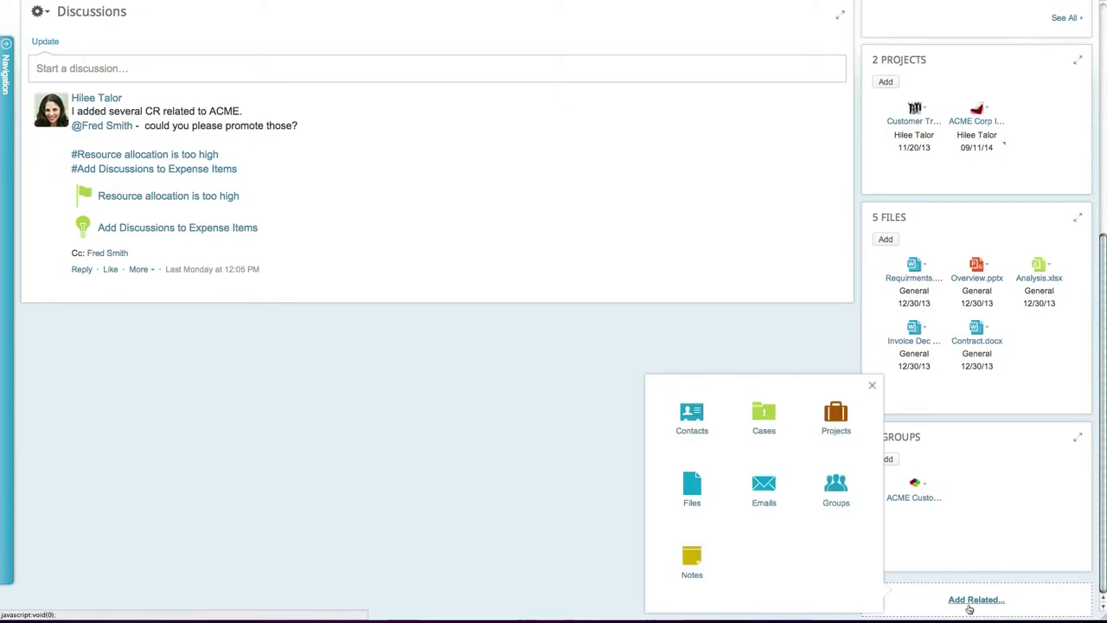
click(710, 431)
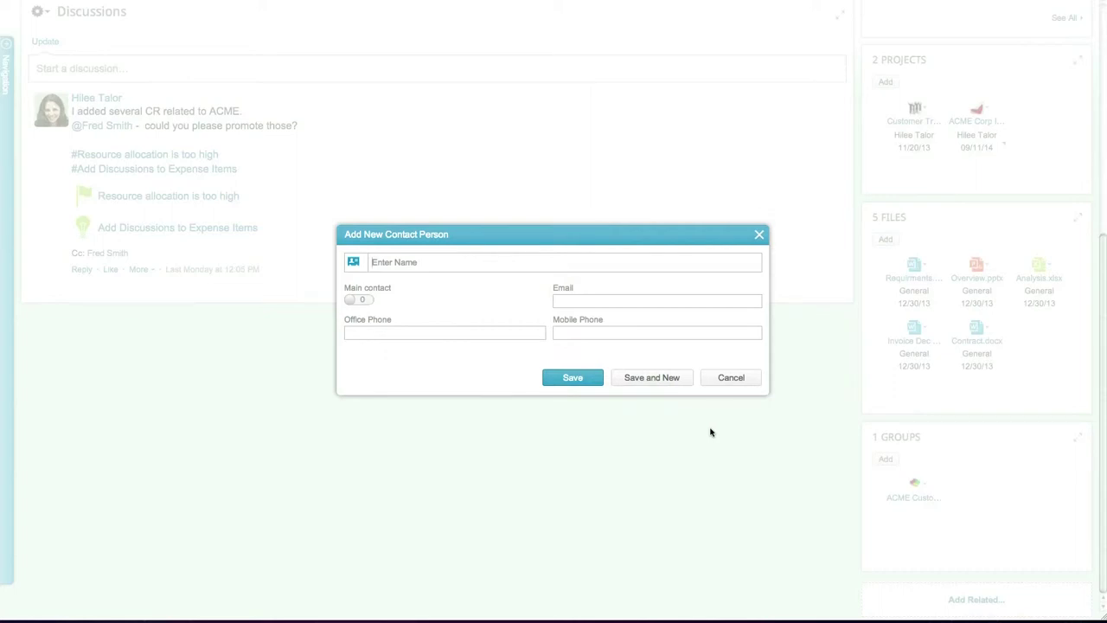
click(731, 377)
scroll(1074, 407, up, 5)
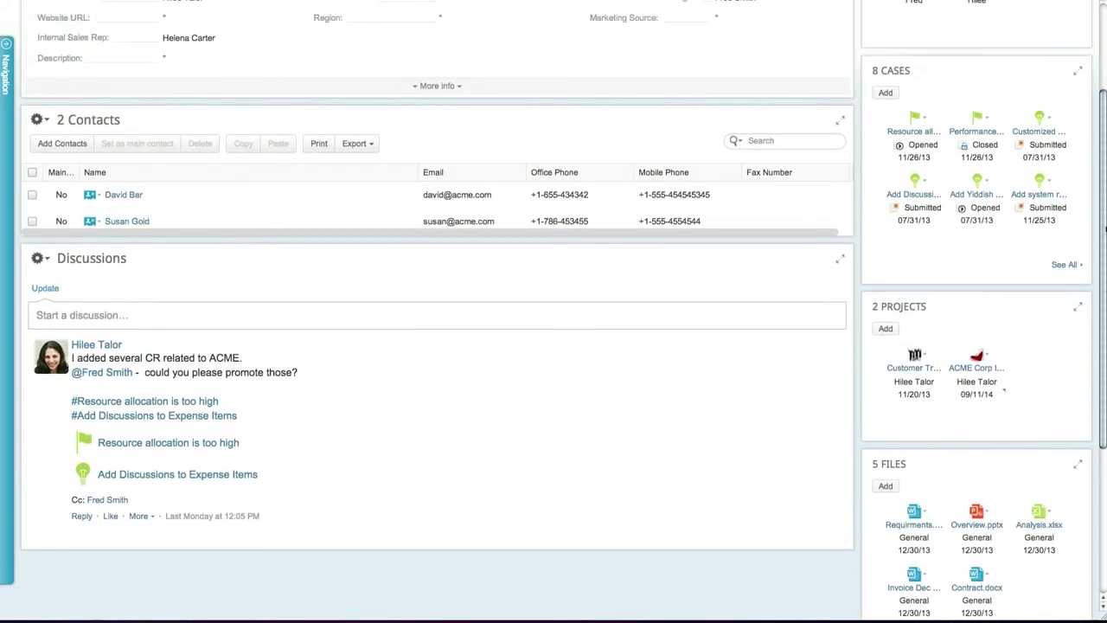
scroll(554, 312, up, 3)
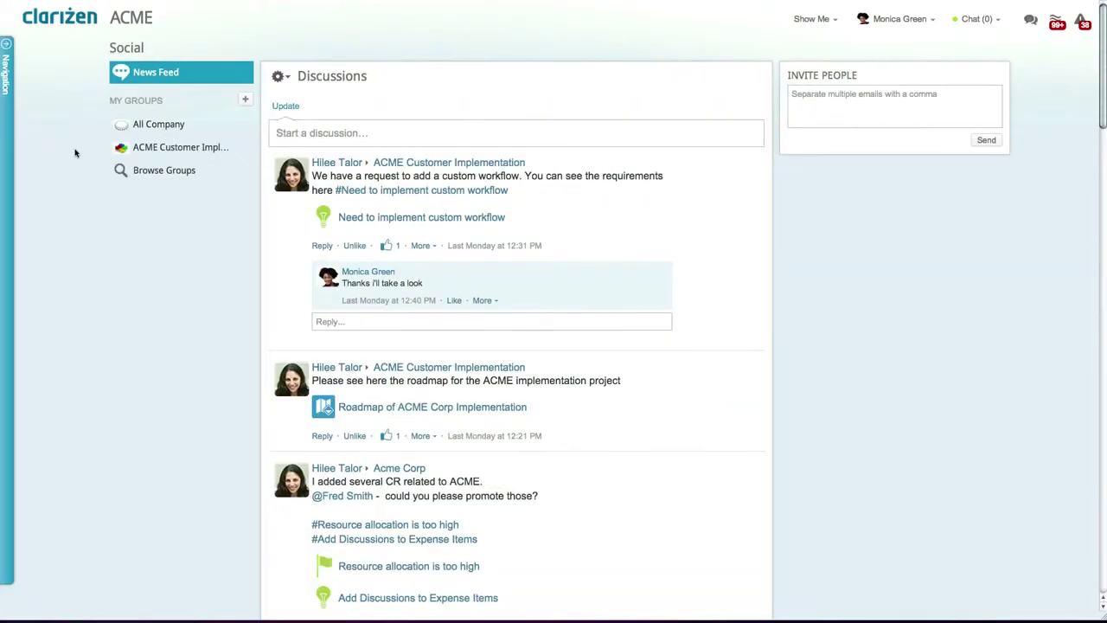
- Open the ACME Customer Implementation group and review its discussions, members, files, projects and cases
click(134, 151)
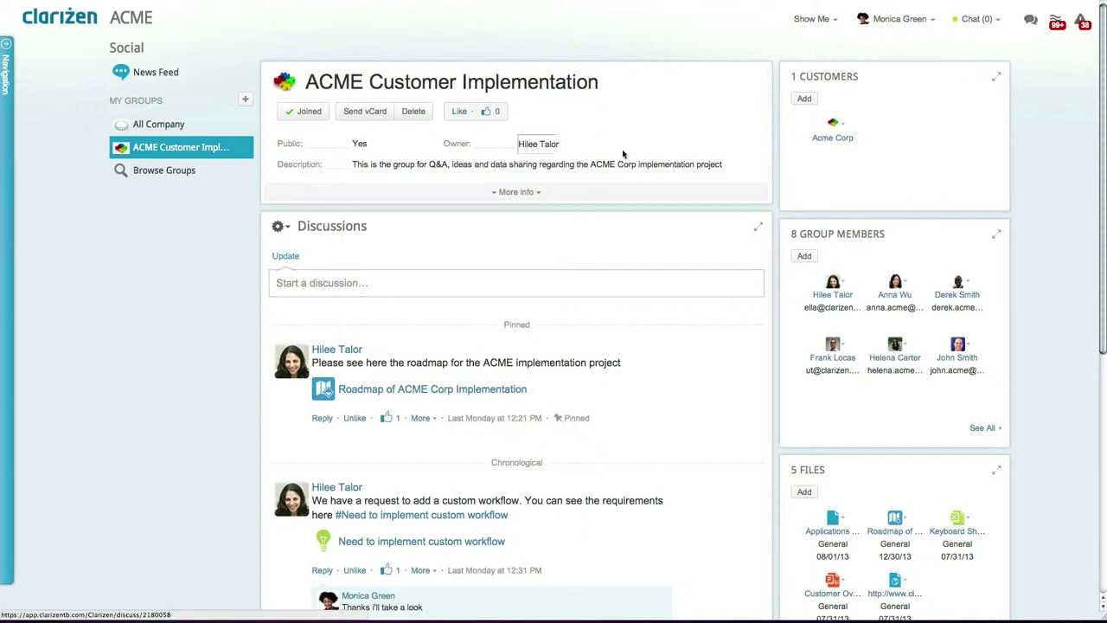
scroll(1065, 160, down, 5)
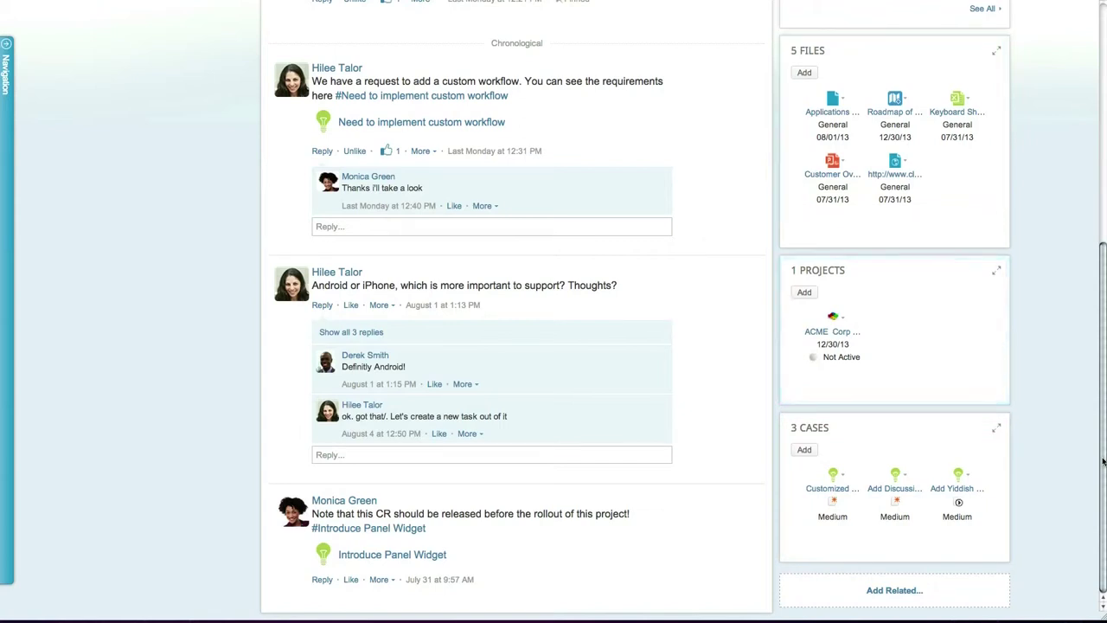
drag(1102, 461, 1104, 163)
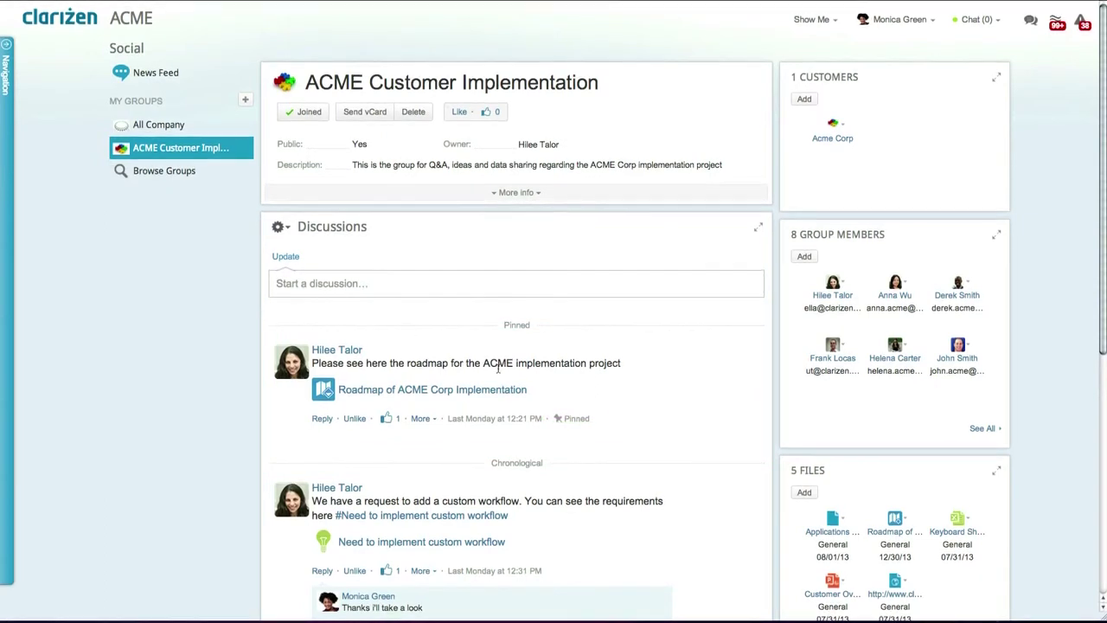
- Open the pinned Roadmap of ACME Corp Implementation file and examine its milestones, work plan and discussions
click(469, 389)
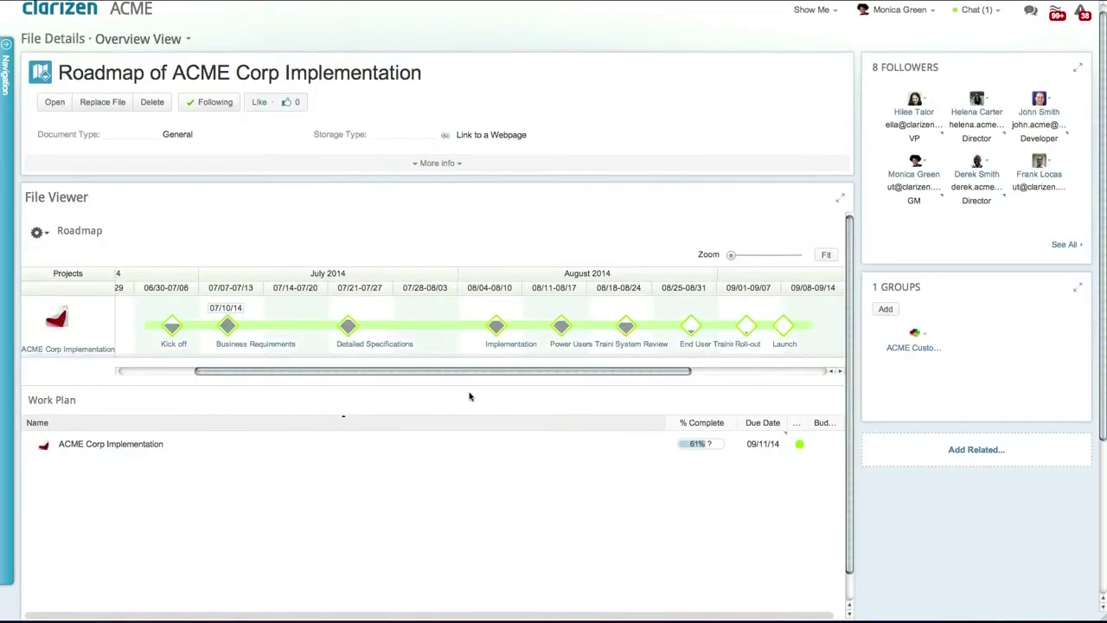
drag(1103, 345, 1103, 363)
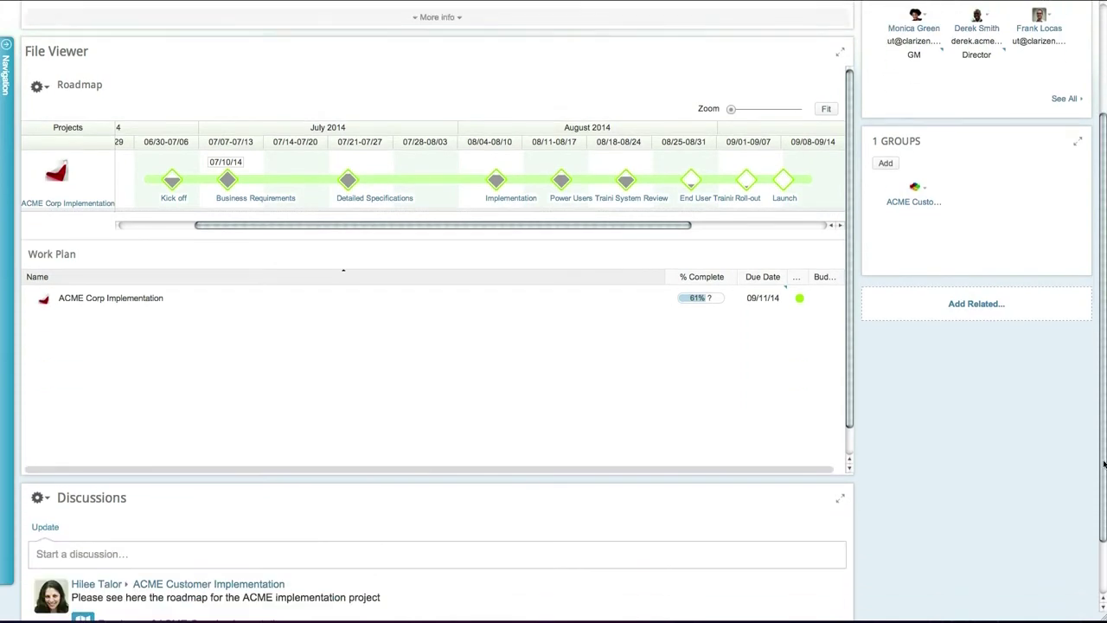
drag(1103, 471, 1103, 540)
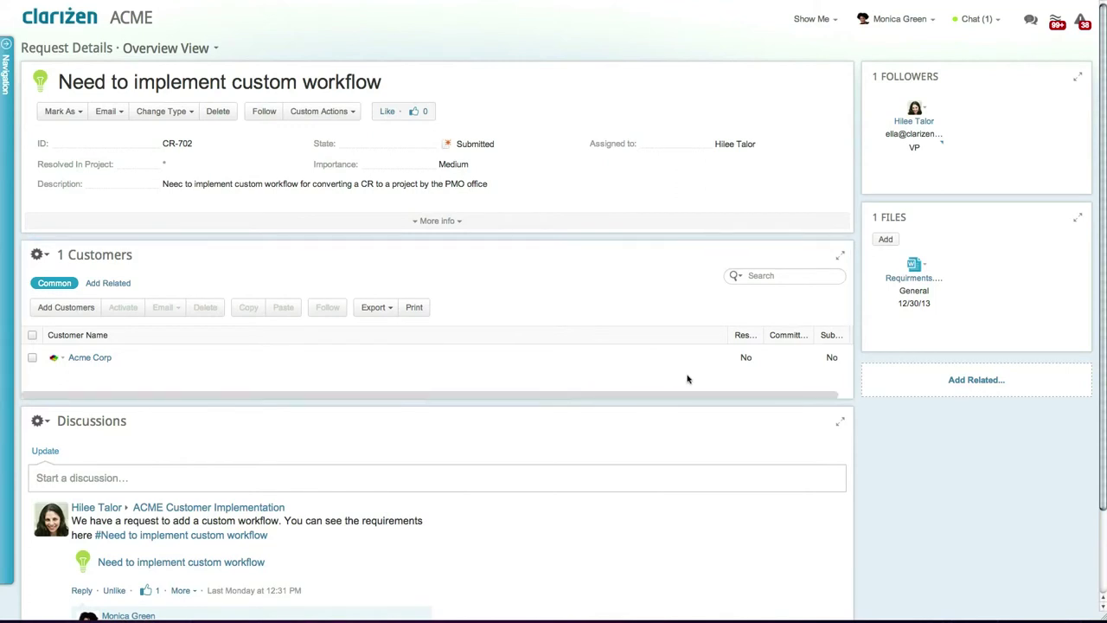
- For Acme Corp on the custom workflow request, set the "Res..." value to Yes and the commitment date to 12/19/13
click(736, 365)
click(742, 357)
click(789, 373)
click(787, 358)
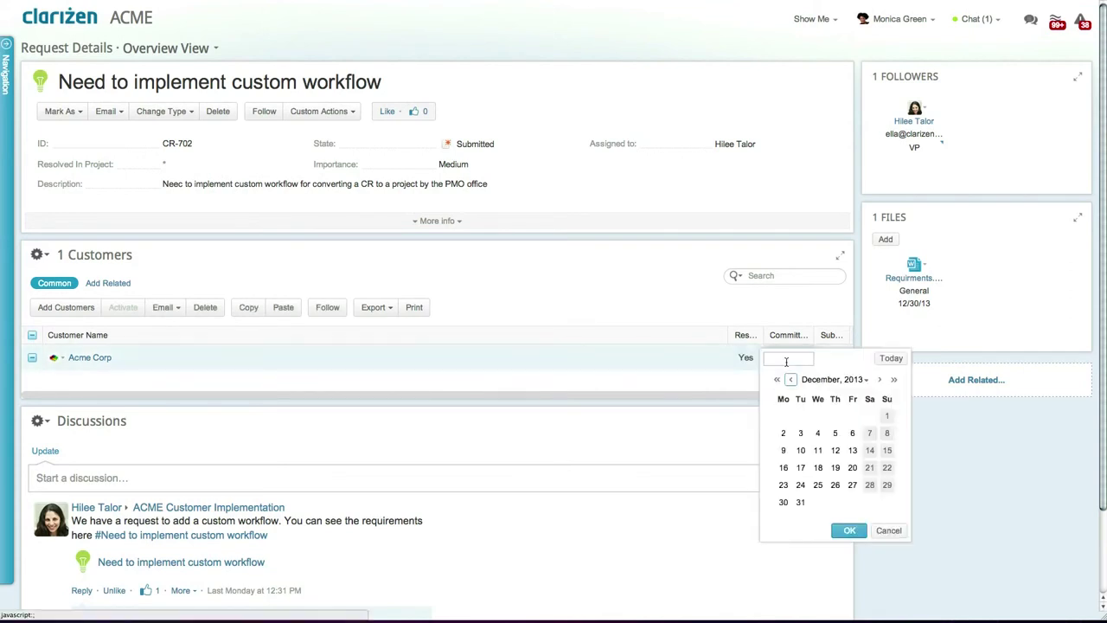
click(834, 467)
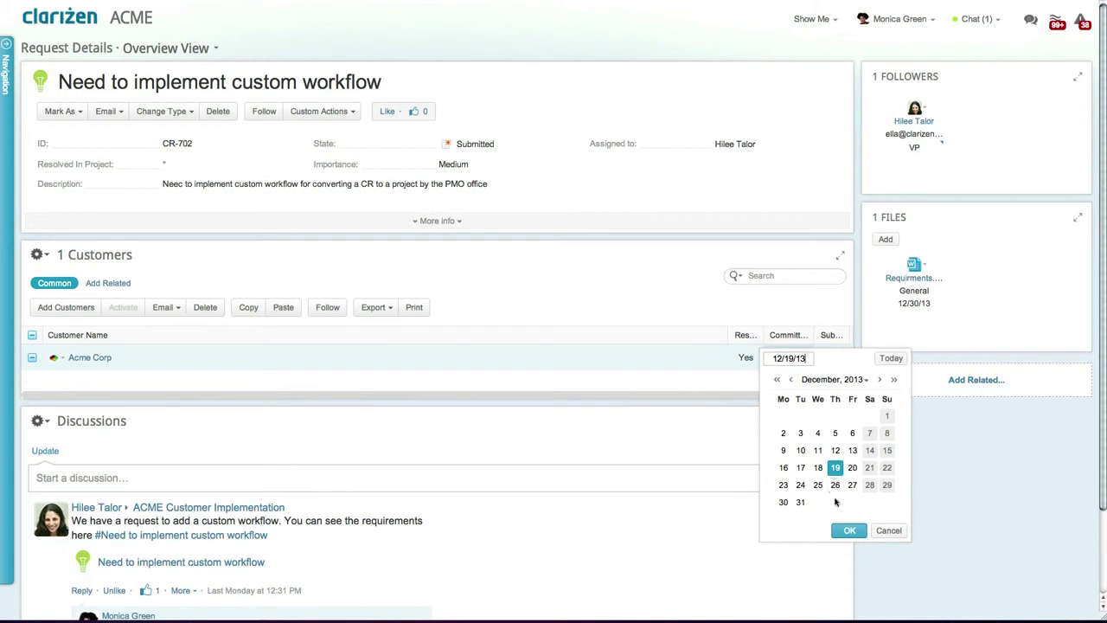
click(838, 531)
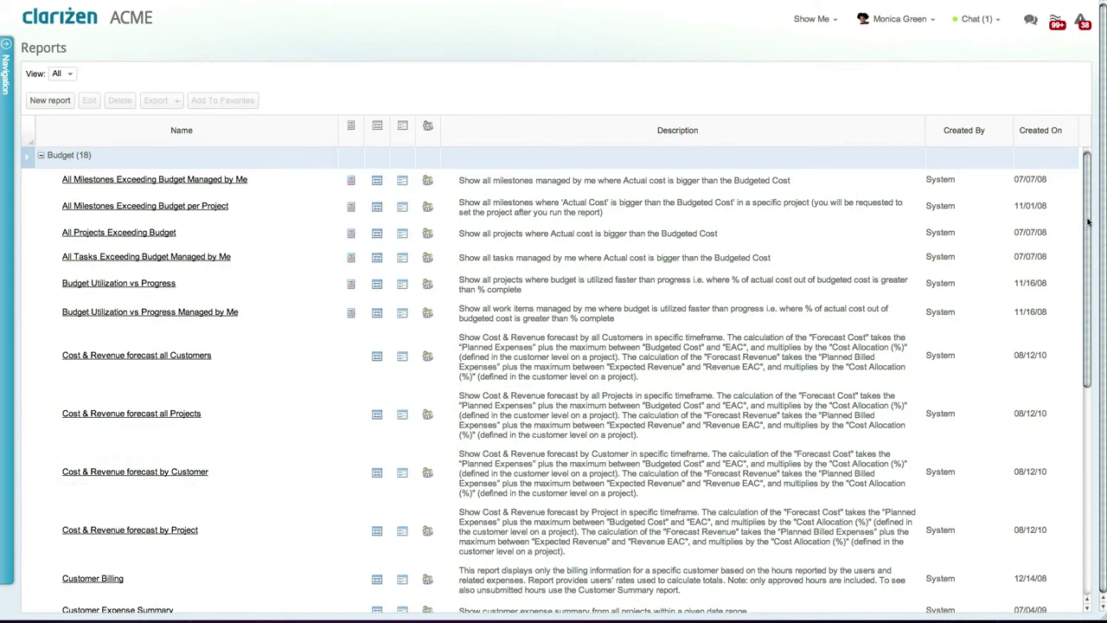
- Run the Total Due by Customer for a Selected Timeframe report from the Budget category as a download
drag(1088, 223, 1079, 435)
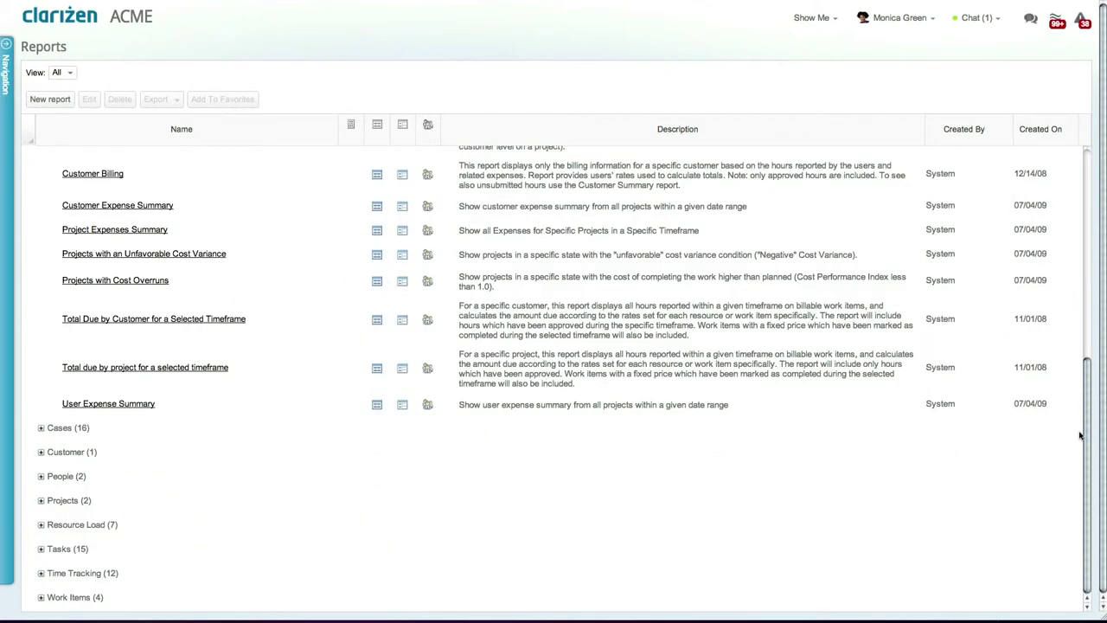
click(223, 321)
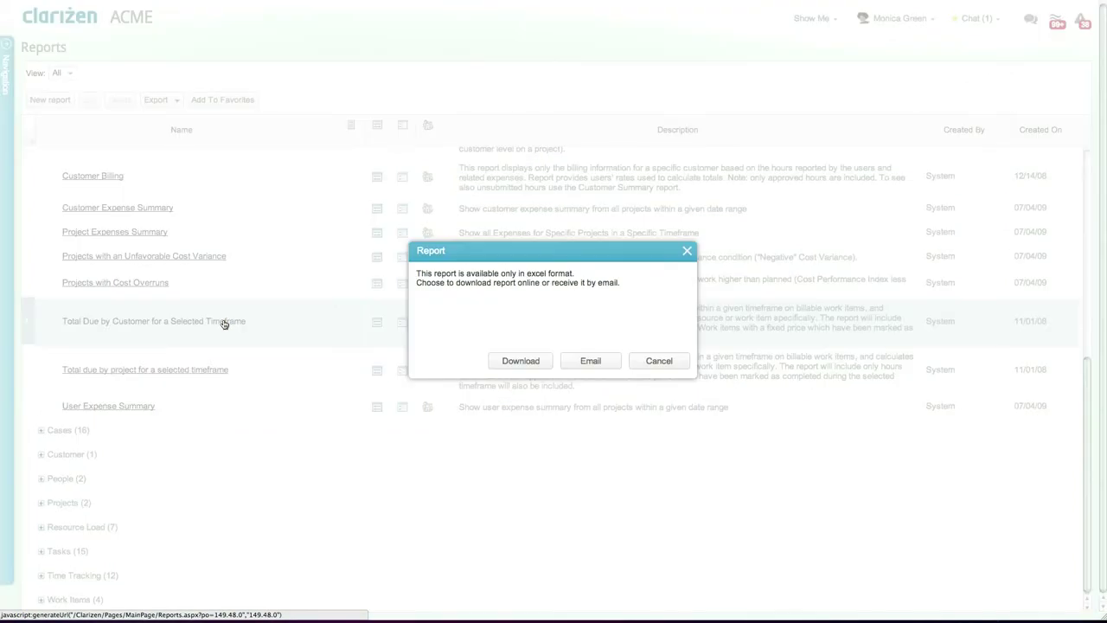
click(498, 362)
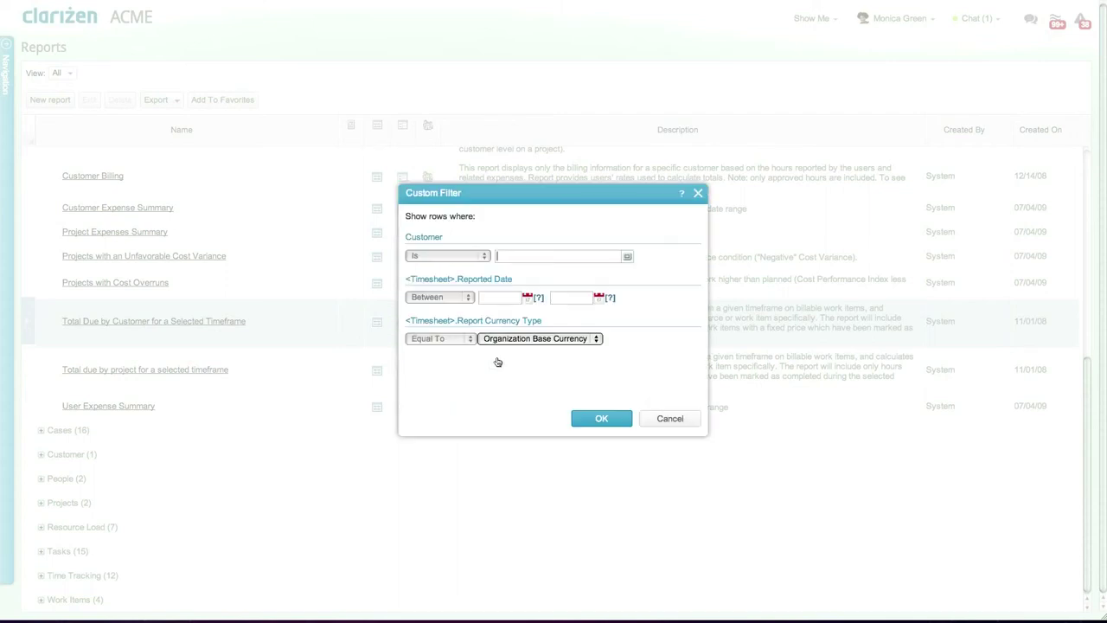
- Filter the report to customer Acme Corp with timesheet reported dates between 12/01/13 and 01/31/13
text(acme)
key(Return)
click(526, 298)
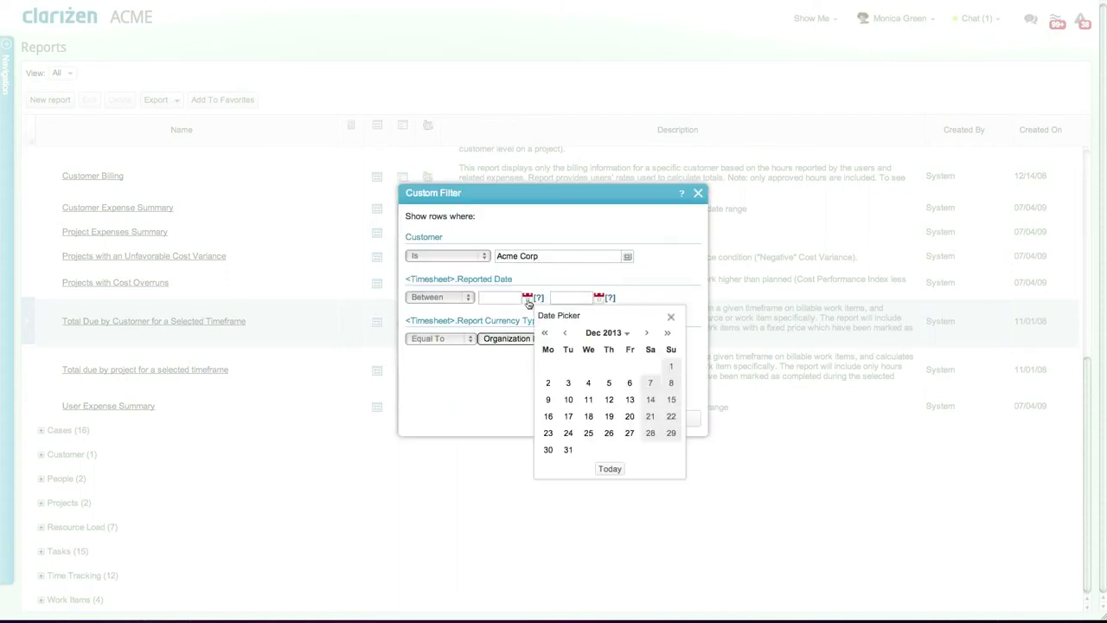
click(670, 370)
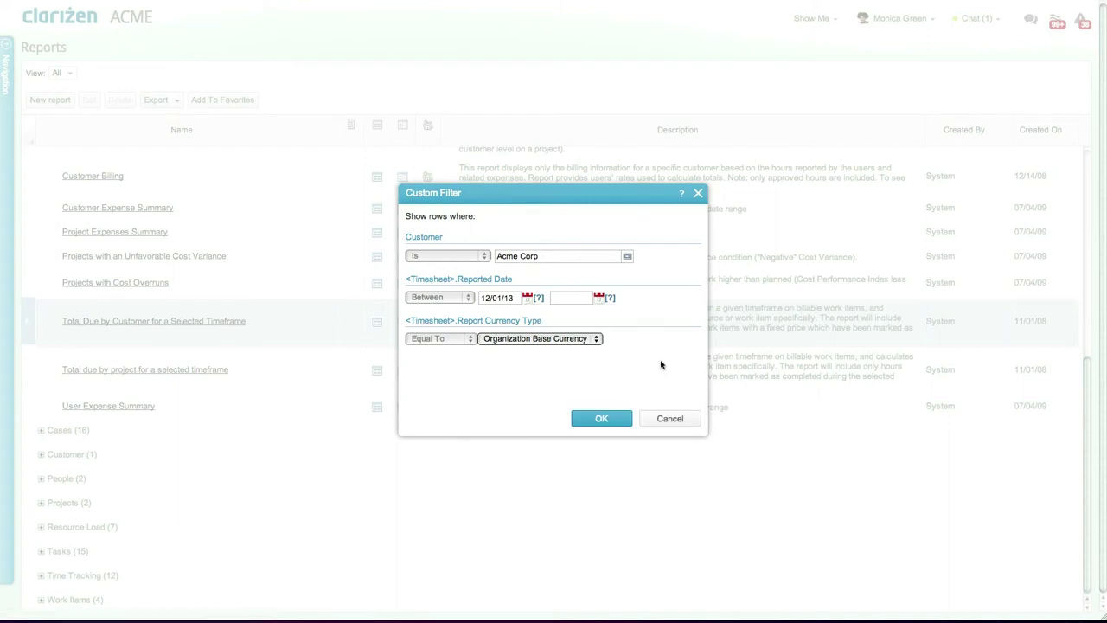
click(598, 298)
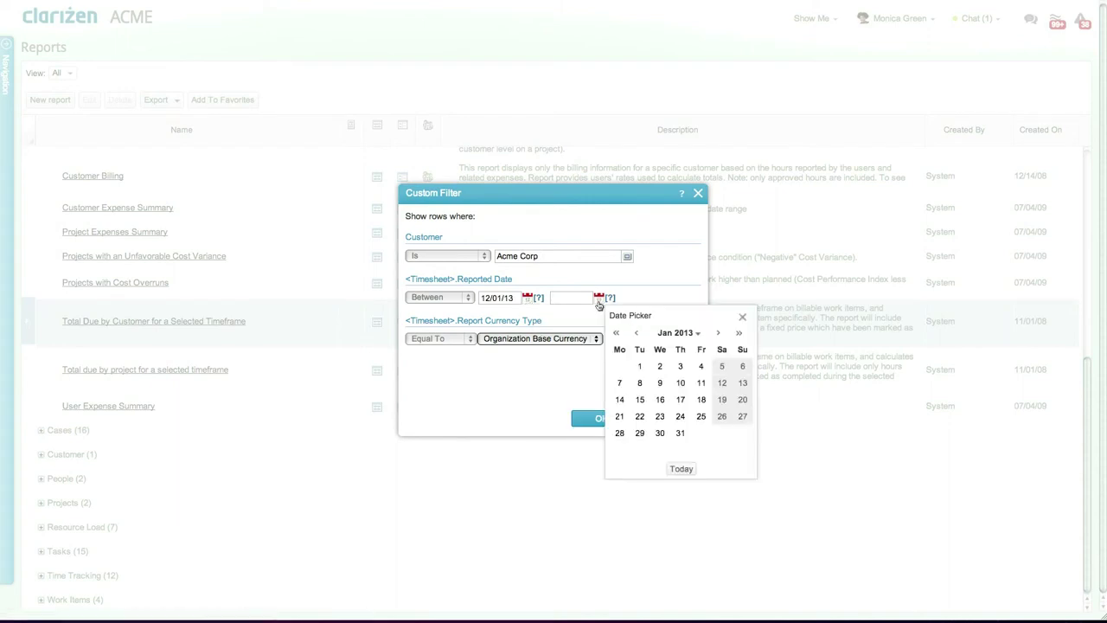
click(675, 433)
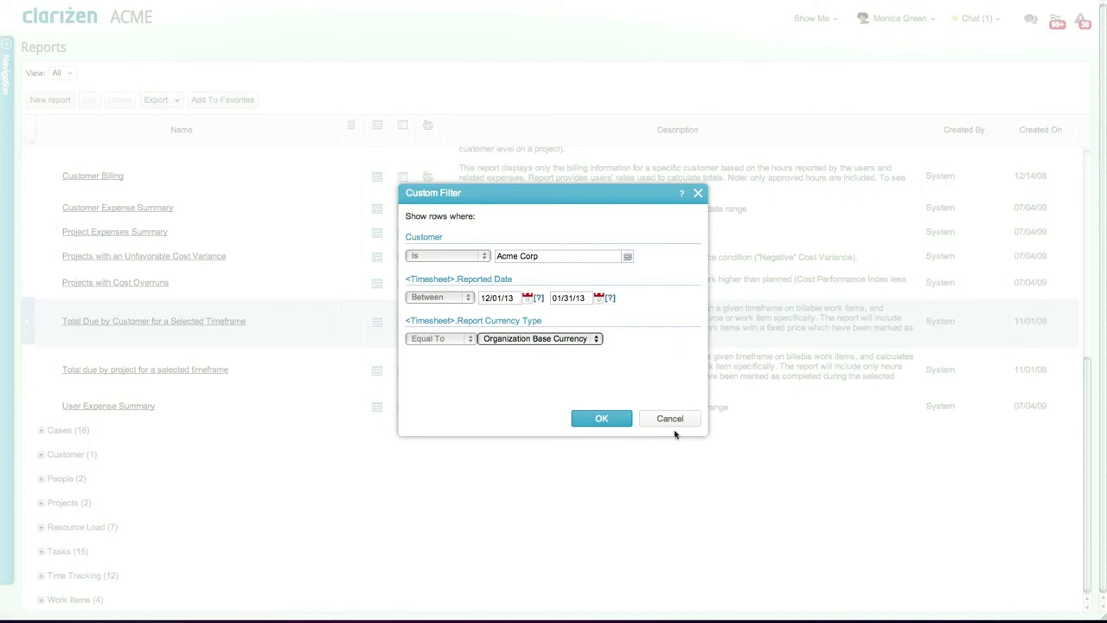